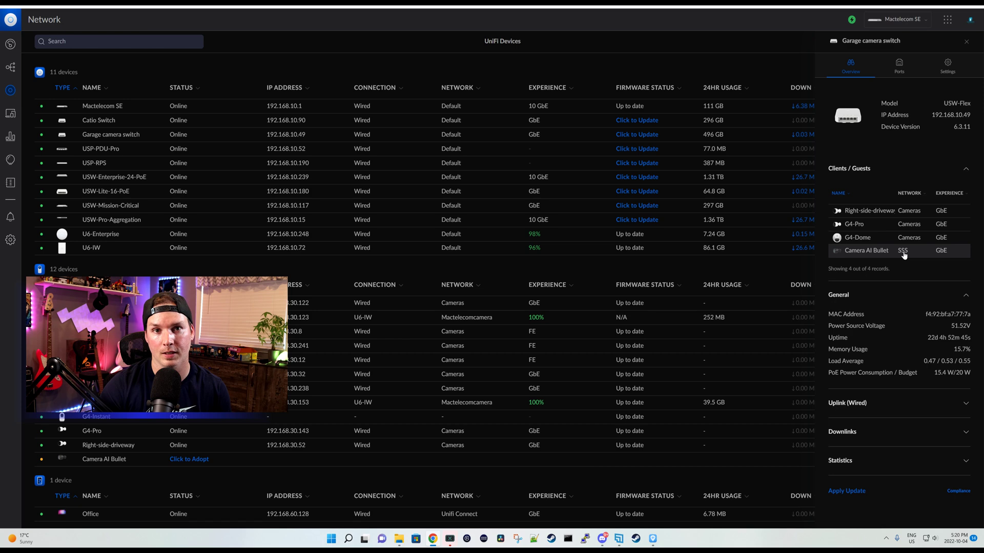
- Assign the Cameras profile to port 5 on the Garage camera switch, save, and power-cycle it
{"action": "left_click", "coordinate": [902, 70]}
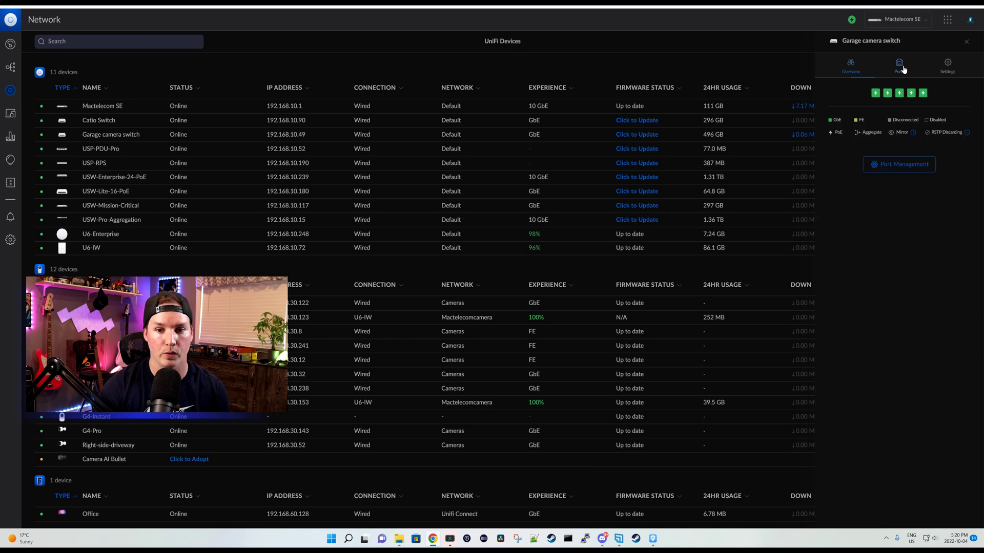
{"action": "left_click", "coordinate": [906, 165]}
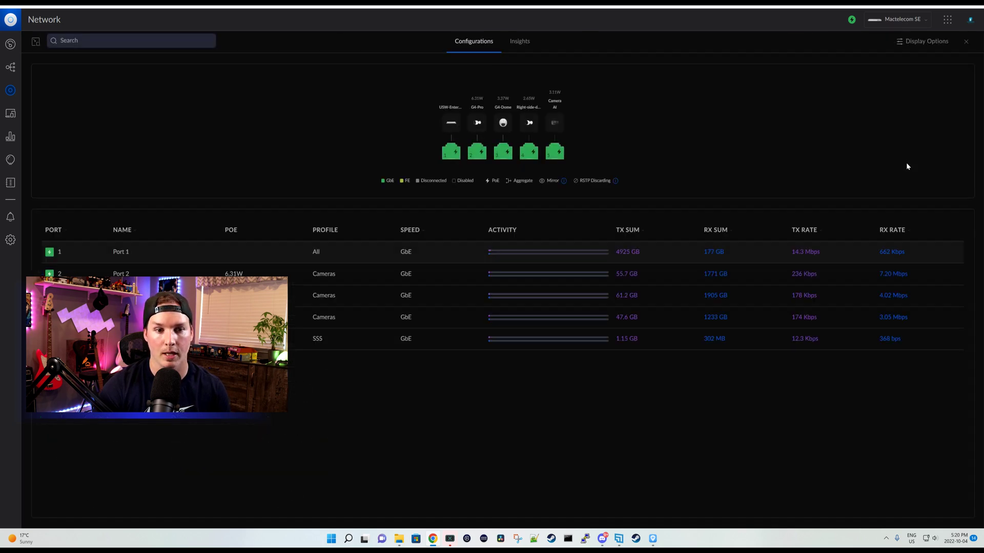
{"action": "left_click", "coordinate": [556, 153]}
{"action": "left_click", "coordinate": [553, 281]}
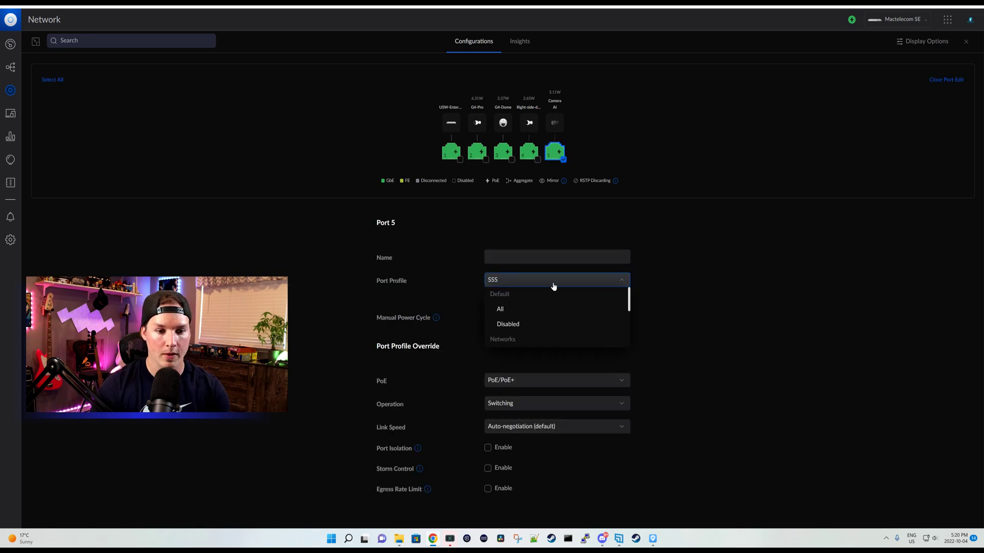
{"action": "scroll", "coordinate": [548, 303], "scroll_direction": "down", "scroll_amount": 2}
{"action": "left_click", "coordinate": [522, 320]}
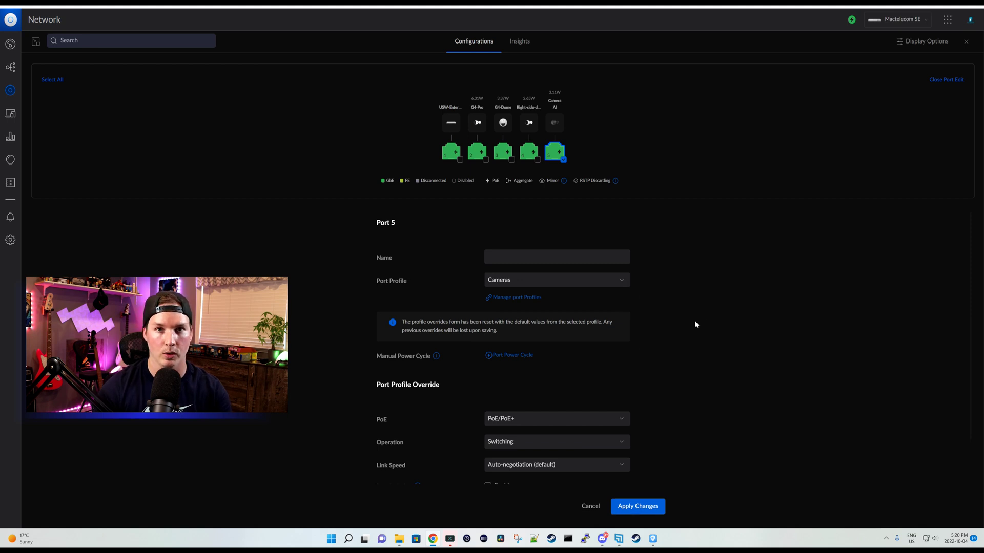
{"action": "left_click", "coordinate": [639, 513]}
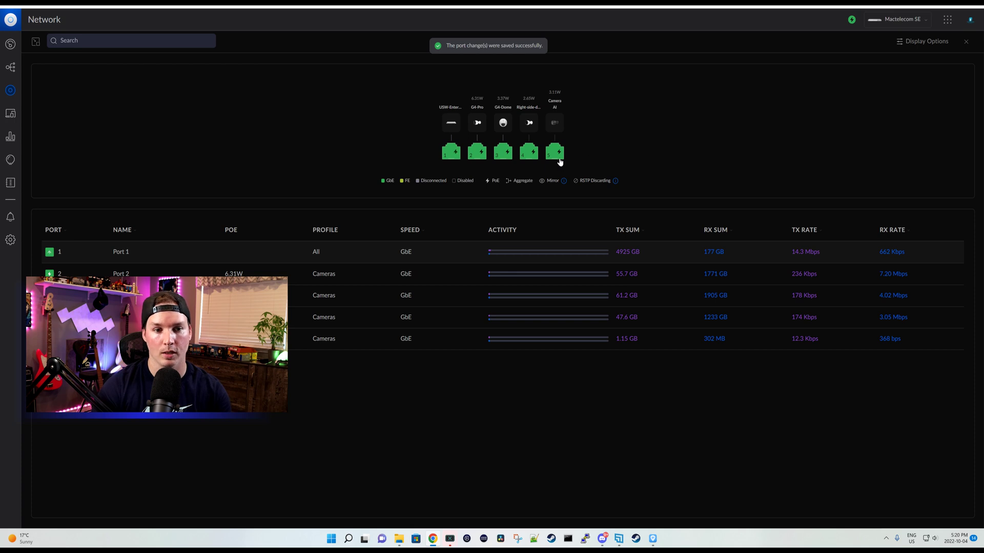
{"action": "left_click", "coordinate": [558, 153]}
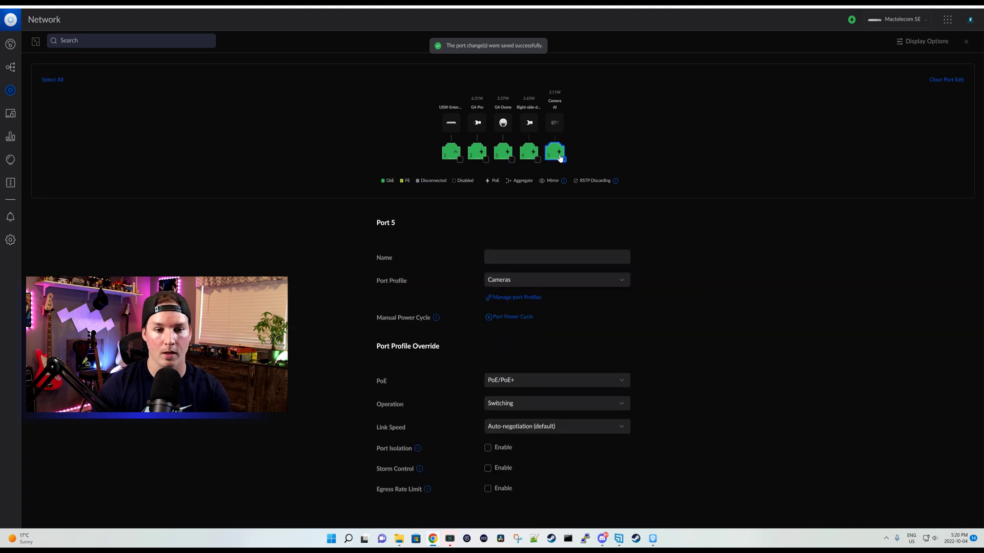
{"action": "left_click", "coordinate": [503, 317]}
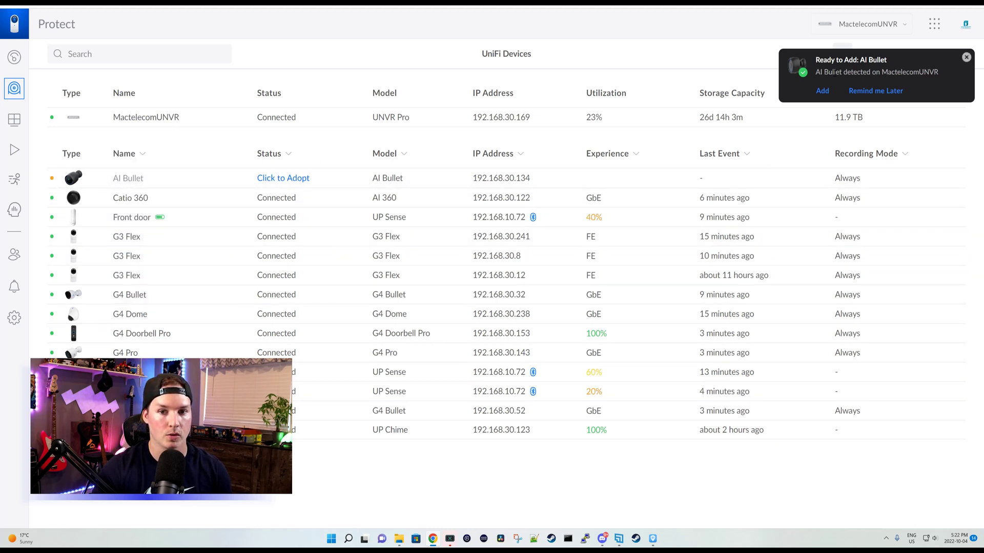
- Adopt the AI Bullet detected at 192.168.30.134 and open its details panel
{"action": "left_click", "coordinate": [284, 179]}
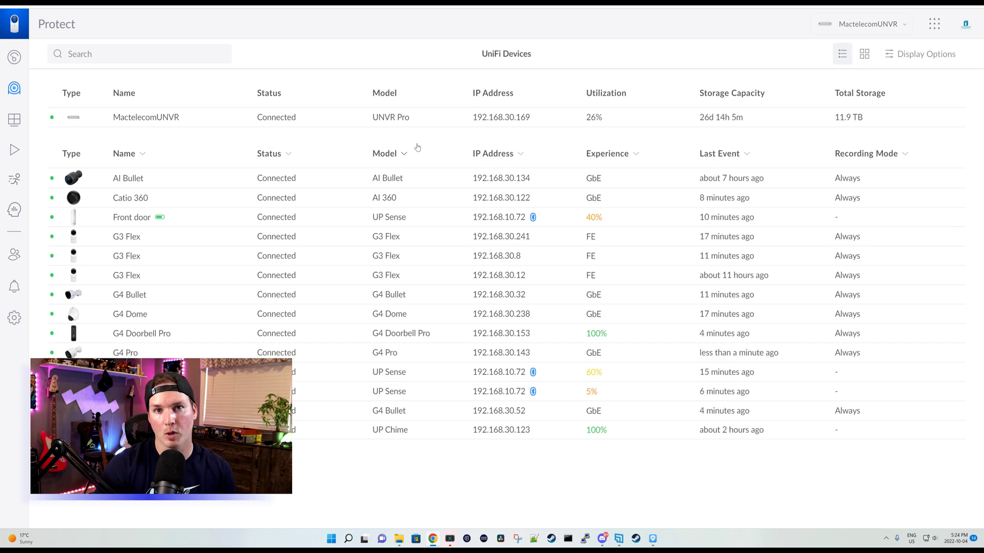
{"action": "mouse_move", "coordinate": [351, 180]}
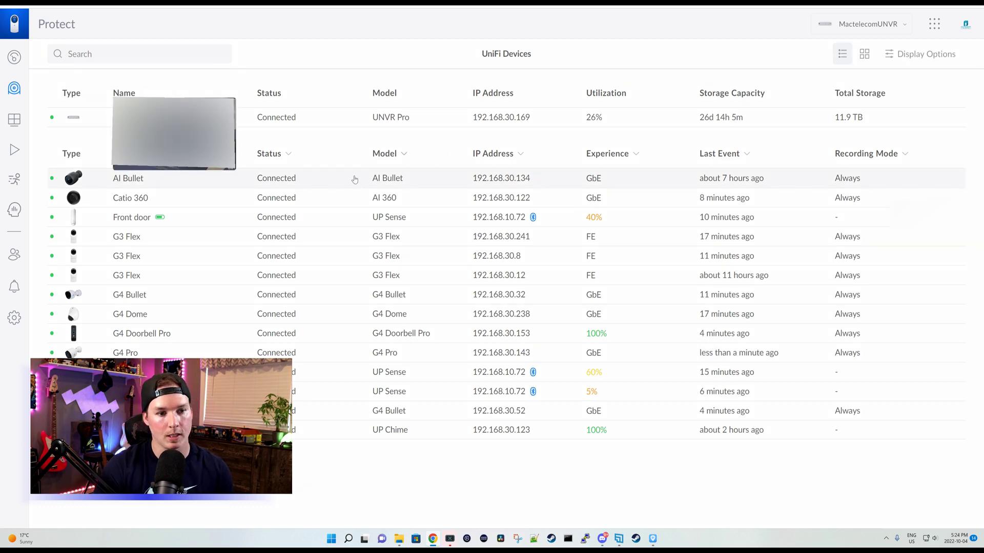
{"action": "left_click", "coordinate": [189, 184]}
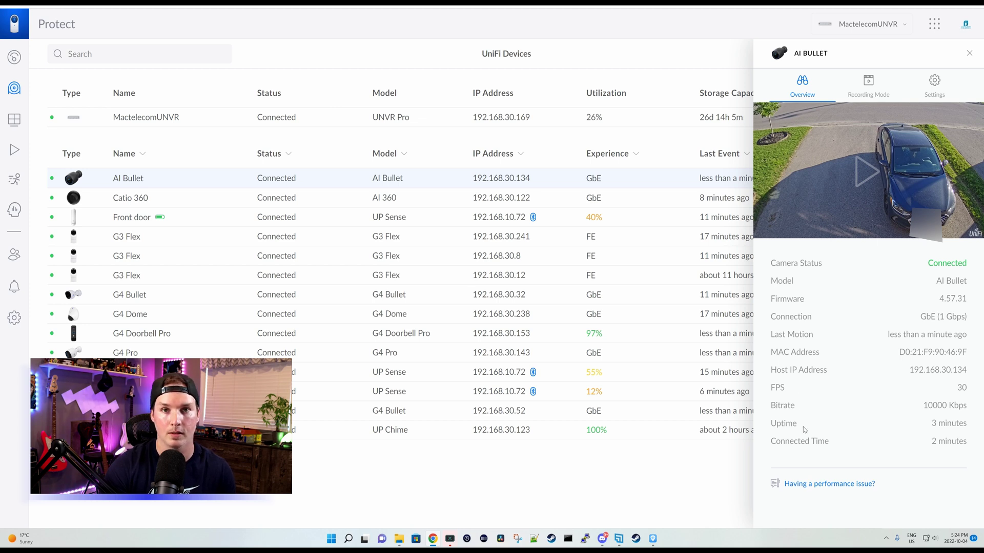
- Keep recording mode at Always and review the motion and Person/Vehicle detection recording settings
{"action": "left_click", "coordinate": [867, 86]}
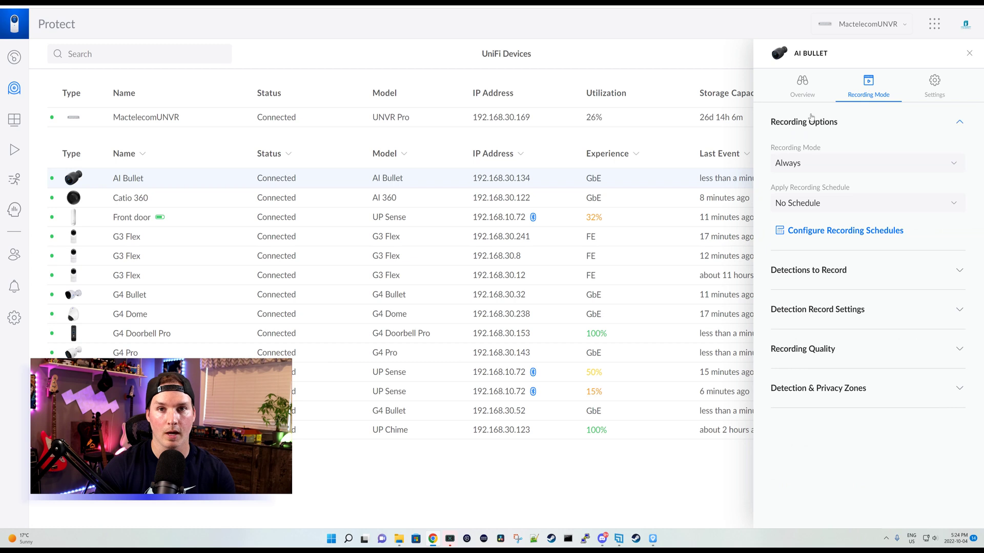
{"action": "left_click", "coordinate": [810, 164]}
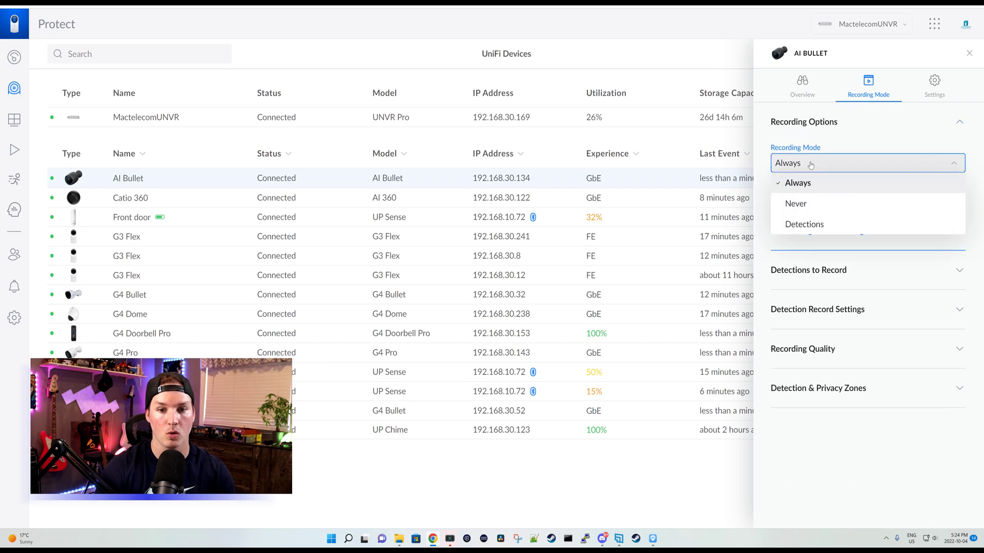
{"action": "left_click", "coordinate": [868, 122]}
{"action": "left_click", "coordinate": [867, 121]}
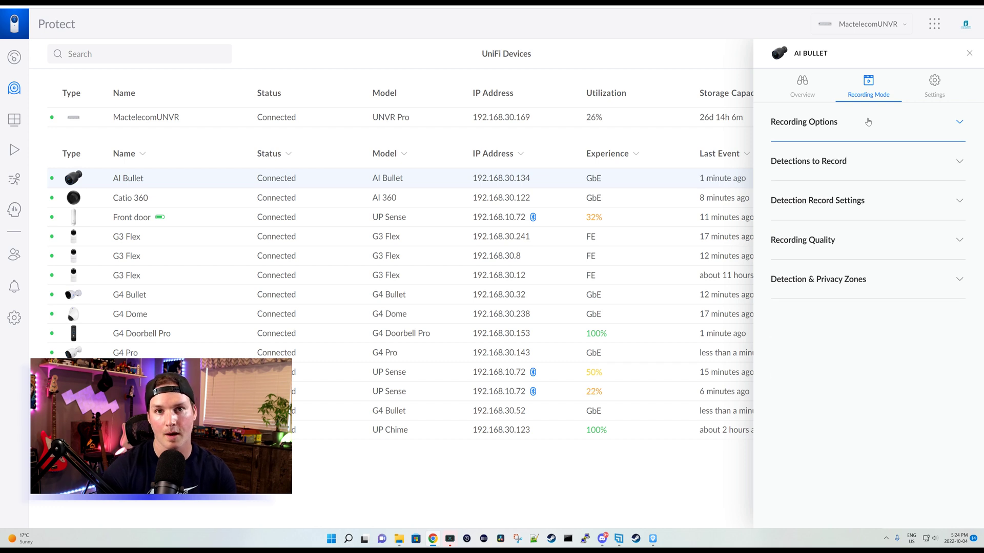
{"action": "left_click", "coordinate": [867, 122]}
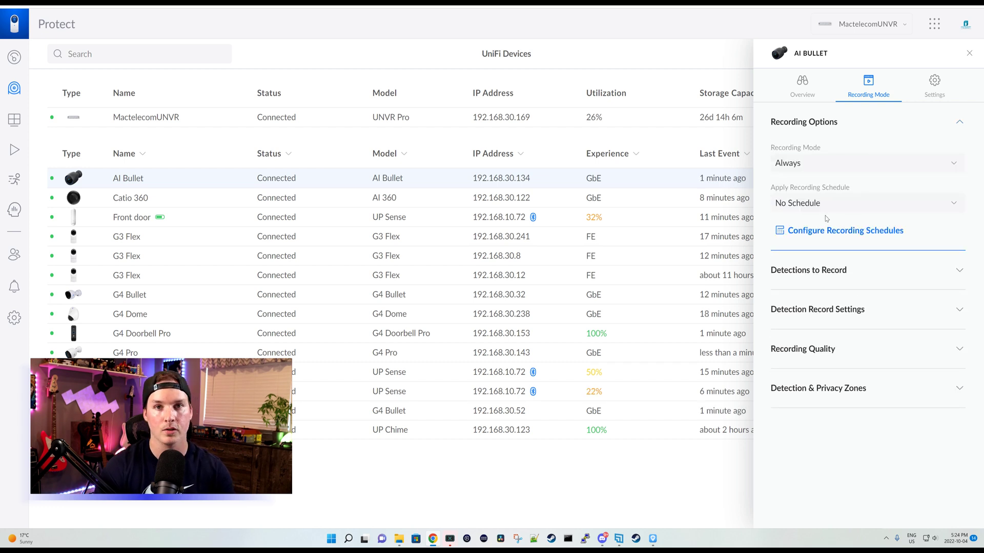
{"action": "left_click", "coordinate": [856, 282]}
{"action": "left_click", "coordinate": [823, 165]}
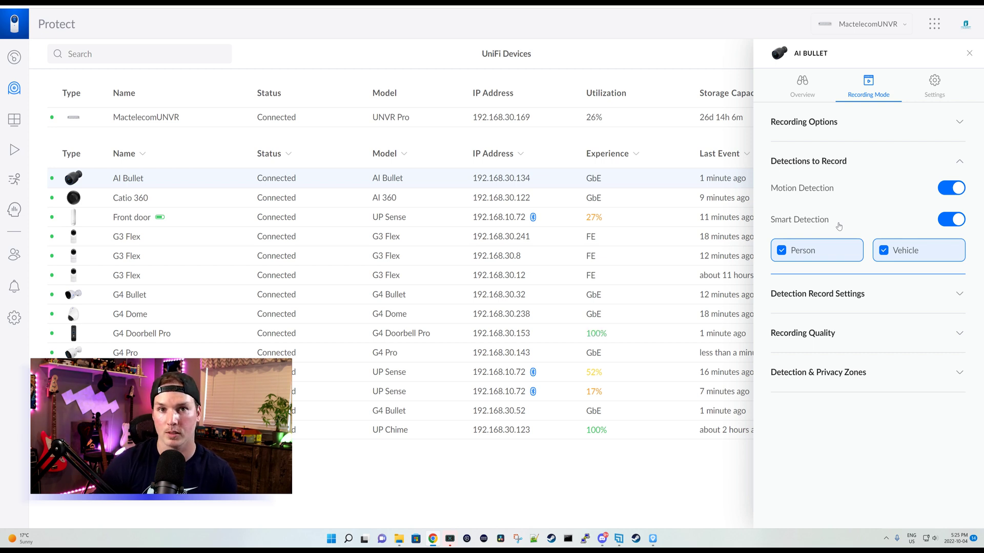
{"action": "left_click", "coordinate": [819, 293]}
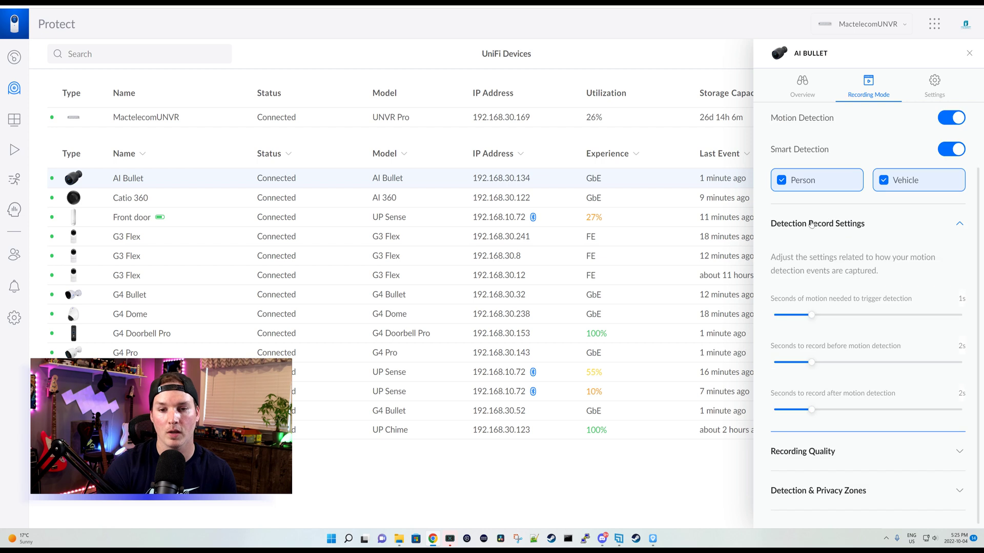
{"action": "left_click", "coordinate": [852, 227]}
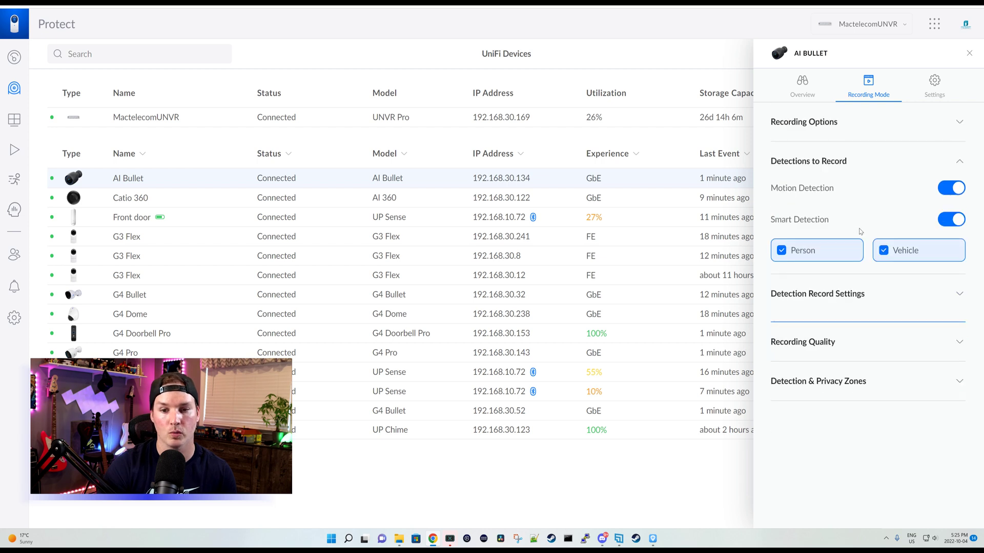
- Turn on High Frame Rate Mode at 50 FPS in the recording quality settings
{"action": "left_click", "coordinate": [878, 333]}
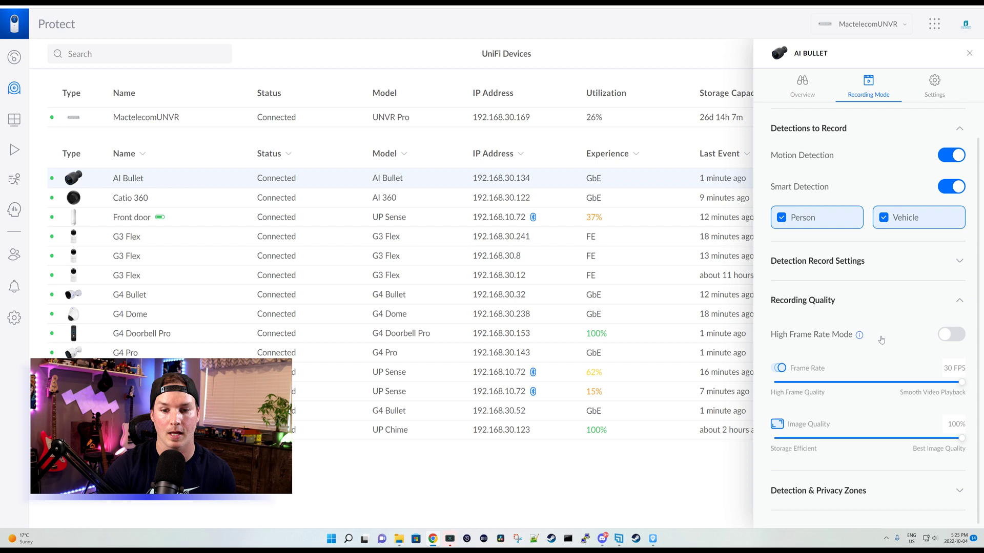
{"action": "left_click", "coordinate": [954, 336]}
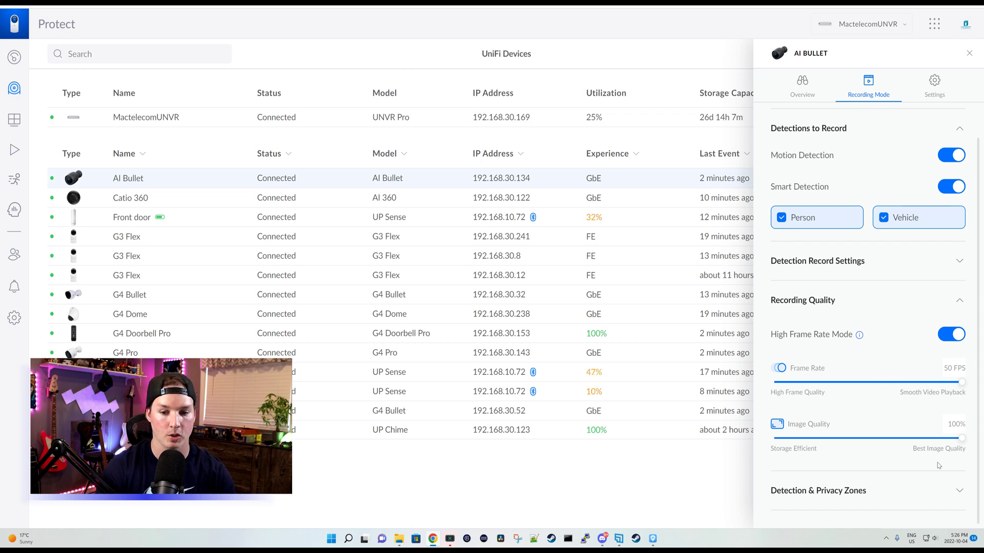
{"action": "left_click", "coordinate": [942, 488]}
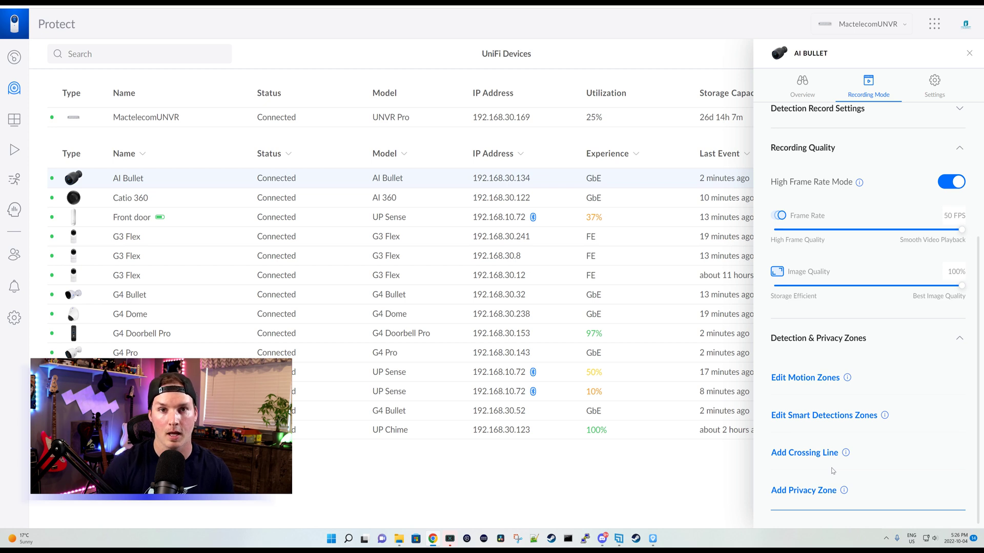
- Rename the AI Bullet camera to 'Middle driveway'
{"action": "left_click", "coordinate": [935, 85]}
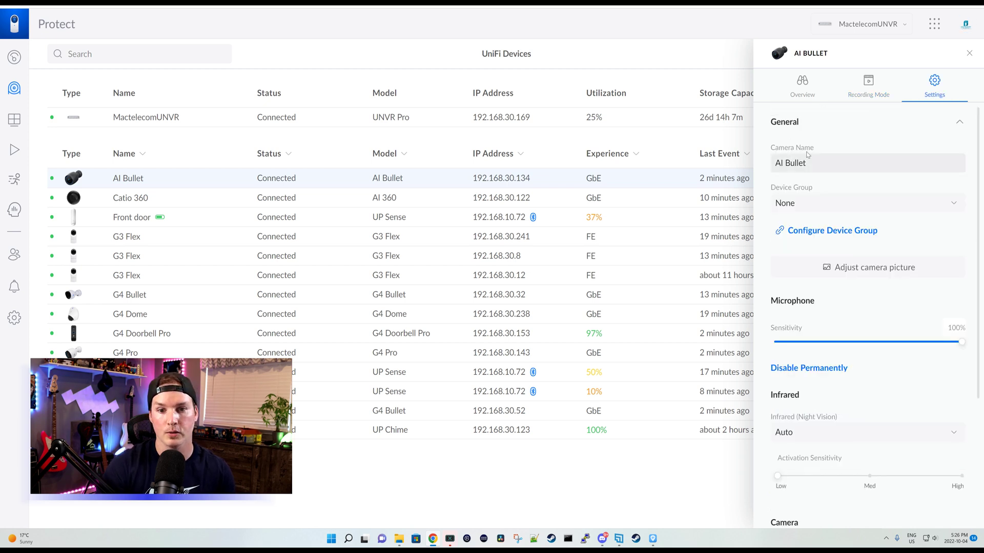
{"action": "left_click_drag", "start_coordinate": [809, 160], "coordinate": [751, 161]}
{"action": "type", "text": "Midd"}
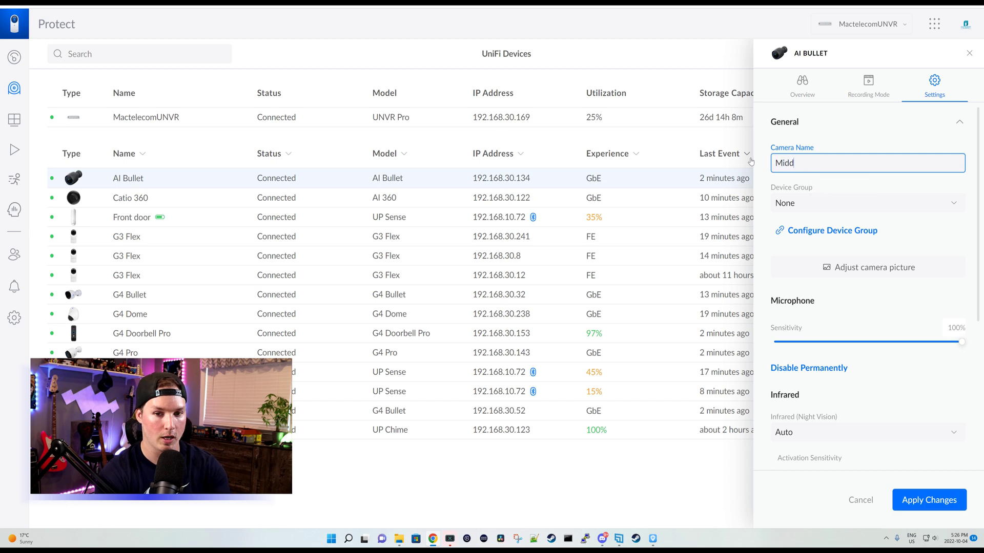
{"action": "type", "text": "le driveway"}
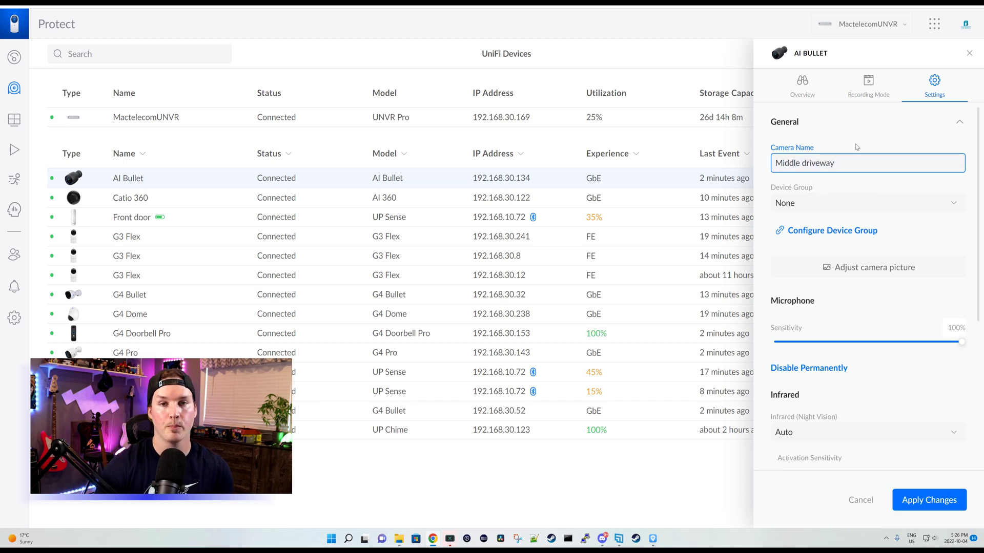
{"action": "left_click", "coordinate": [856, 149]}
- Assign the camera to the Front of house device group
{"action": "left_click", "coordinate": [841, 205]}
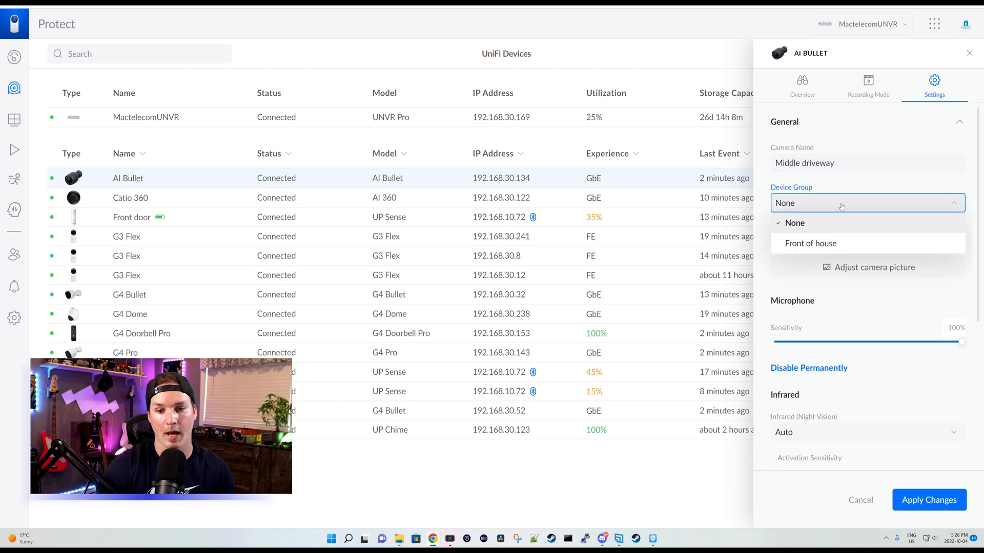
{"action": "left_click", "coordinate": [922, 200]}
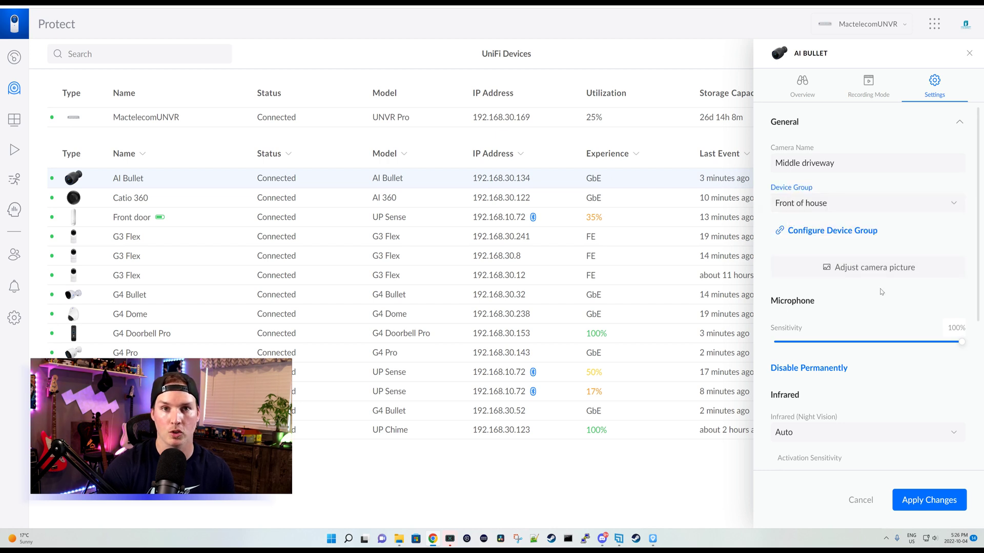
{"action": "scroll", "coordinate": [850, 342], "scroll_direction": "down", "scroll_amount": 2}
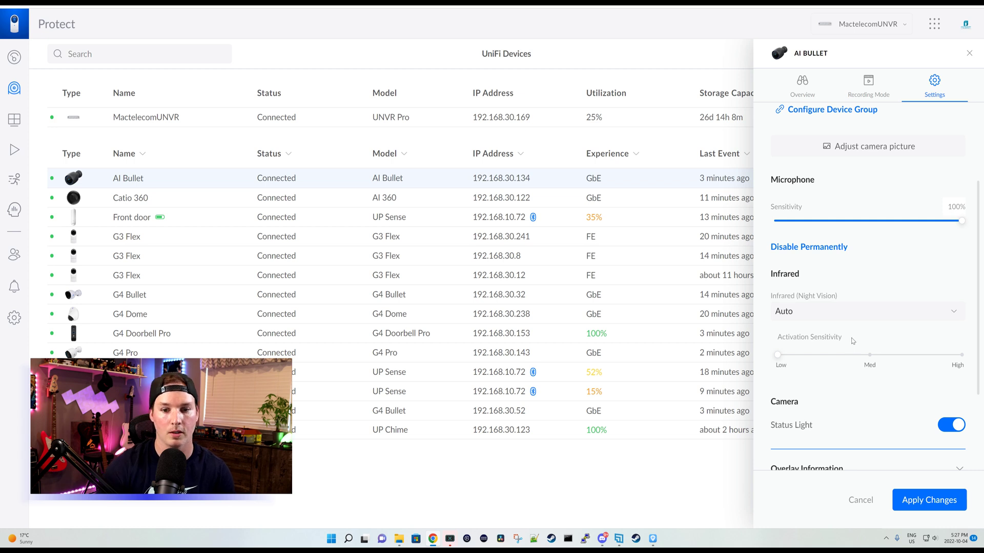
- Check the night vision setting, leaving the Infrared mode on Auto
{"action": "scroll", "coordinate": [875, 323], "scroll_direction": "down", "scroll_amount": 1}
{"action": "left_click", "coordinate": [821, 273]}
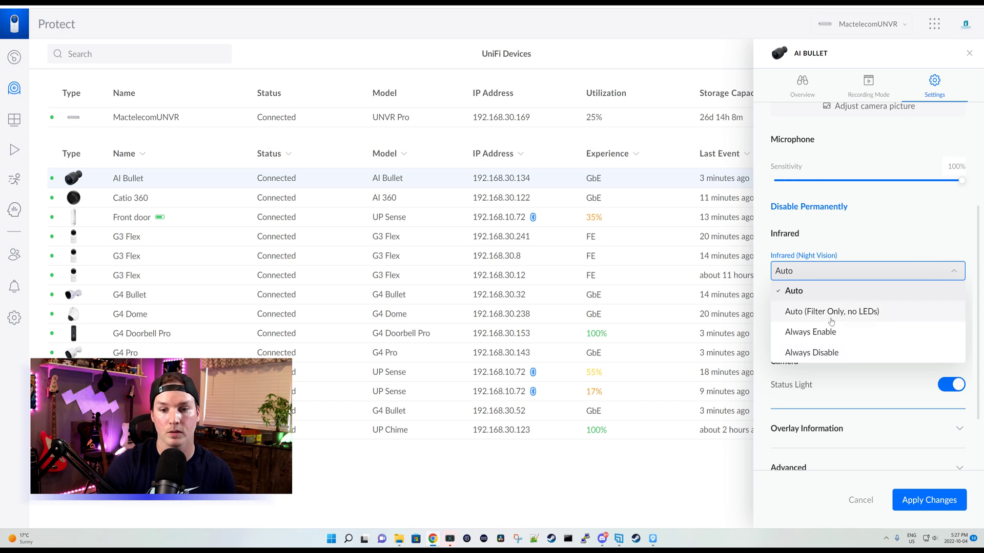
{"action": "left_click", "coordinate": [911, 226]}
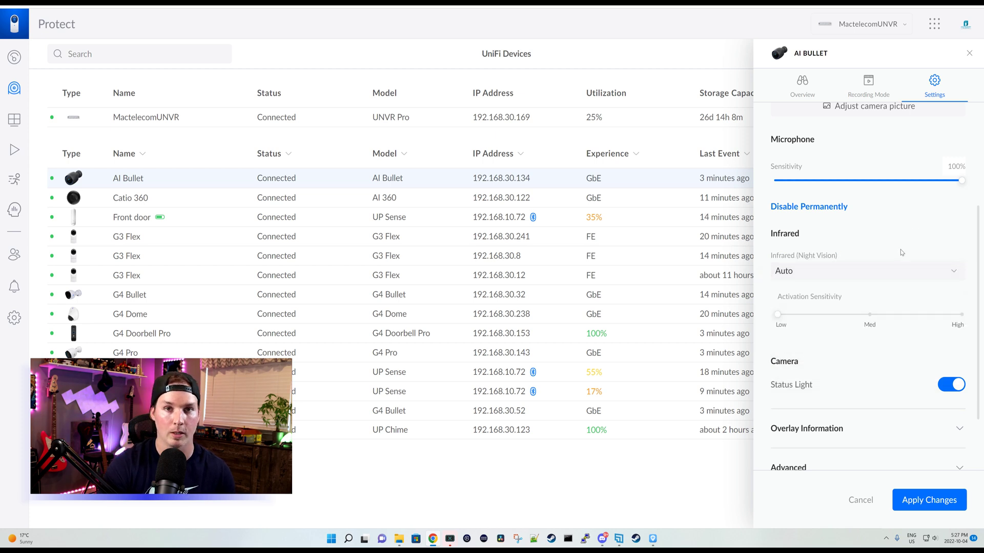
{"action": "scroll", "coordinate": [805, 333], "scroll_direction": "down", "scroll_amount": 2}
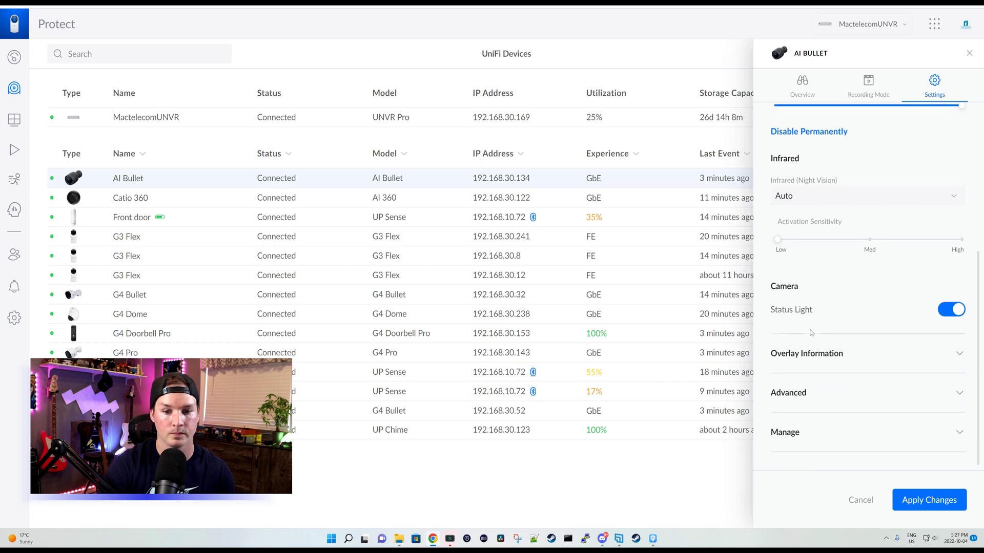
- Enable the Nerd Mode overlay and expand the Advanced and Manage sections
{"action": "left_click", "coordinate": [845, 353]}
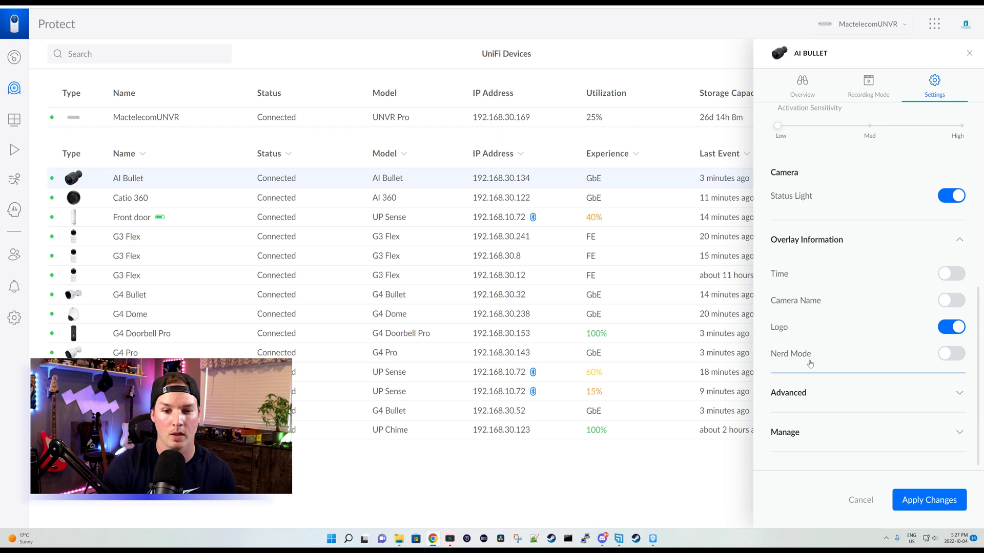
{"action": "left_click", "coordinate": [952, 354]}
{"action": "scroll", "coordinate": [870, 359], "scroll_direction": "down", "scroll_amount": 1}
{"action": "left_click", "coordinate": [804, 346]}
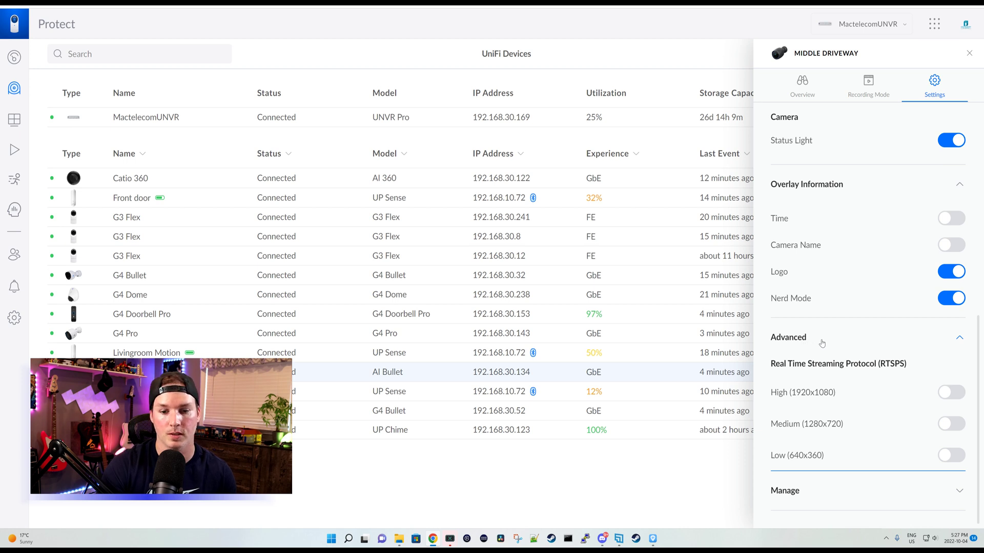
{"action": "left_click", "coordinate": [853, 492]}
{"action": "scroll", "coordinate": [887, 444], "scroll_direction": "down", "scroll_amount": 1}
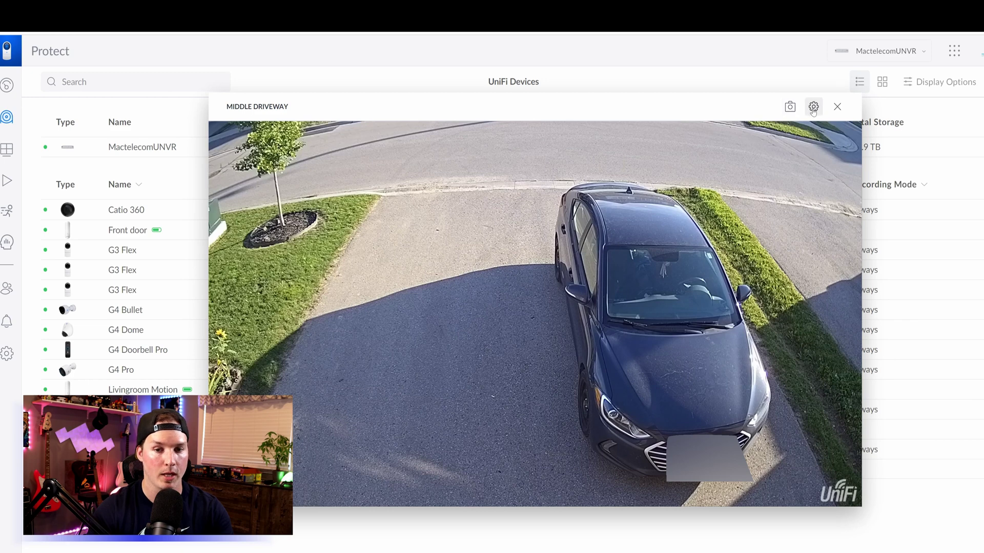
- Open the live view's image settings and move the preview window to the left
{"action": "left_click", "coordinate": [813, 108]}
{"action": "left_click_drag", "start_coordinate": [720, 108], "coordinate": [616, 107]}
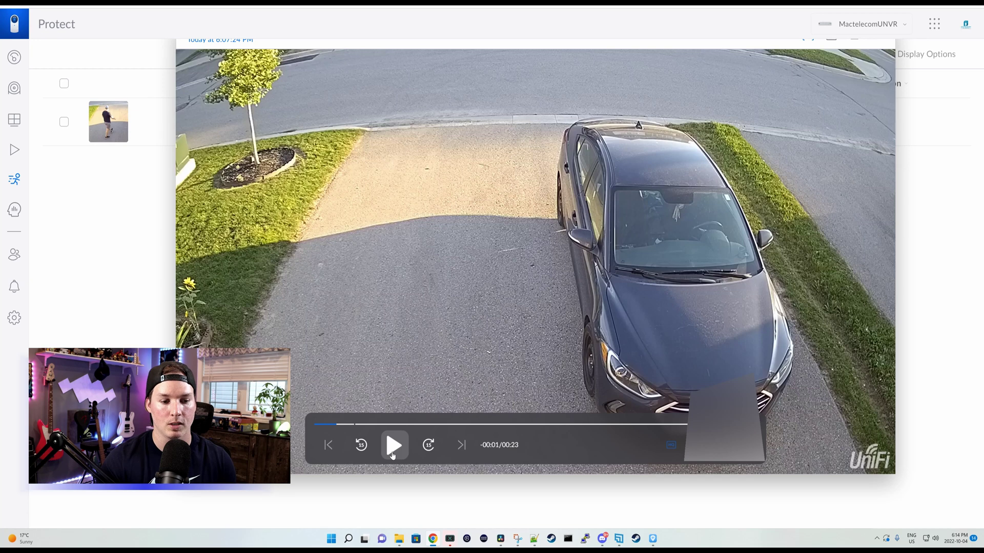
- Replay the driveway detection clip
{"action": "left_click", "coordinate": [392, 454]}
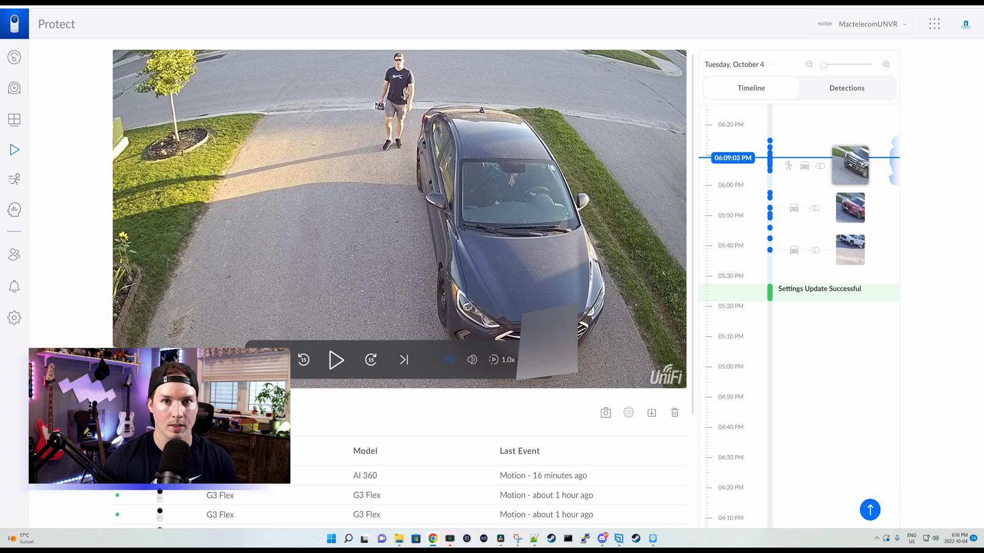
- Resume playback of the driveway recording from 06:09 PM
{"action": "key", "text": "space"}
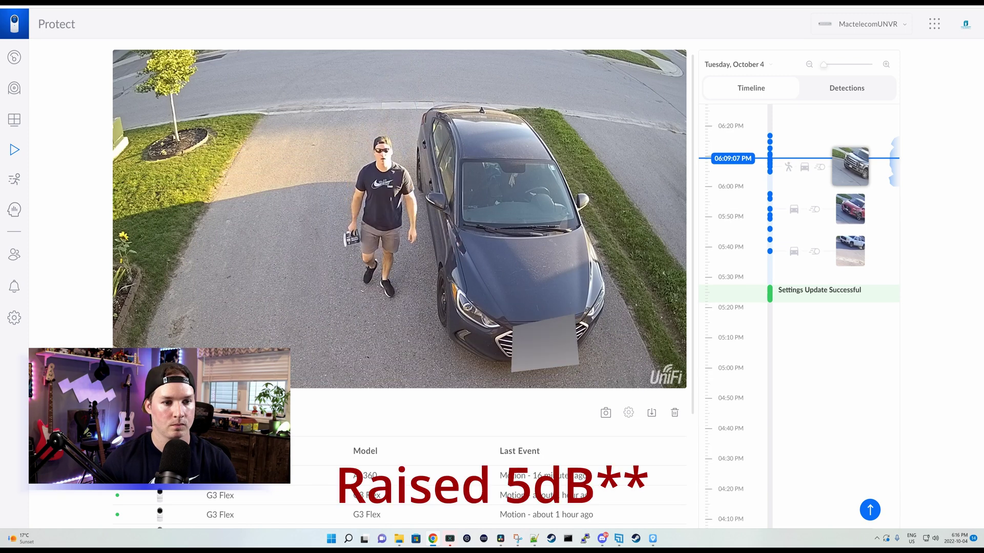